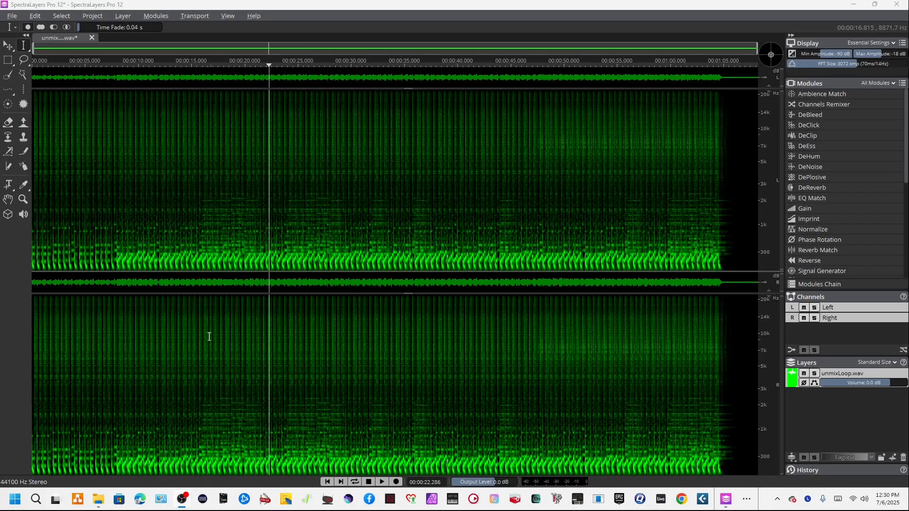
- Select the time range from about 8.5 to 18.8 seconds and recolour the unmixLoop.wav layer with the Laguna colour map
{"action": "left_click", "coordinate": [161, 308]}
{"action": "left_click_drag", "start_coordinate": [232, 313], "coordinate": [123, 310]}
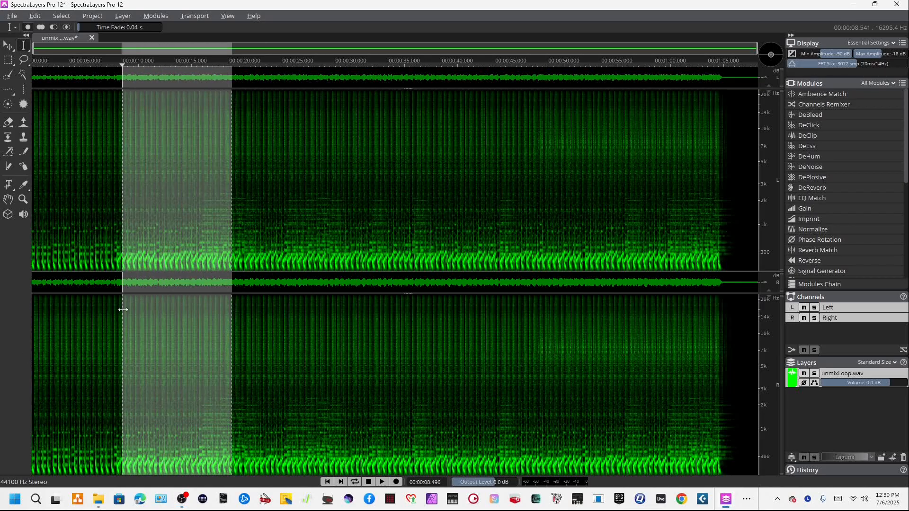
{"action": "key", "text": "c"}
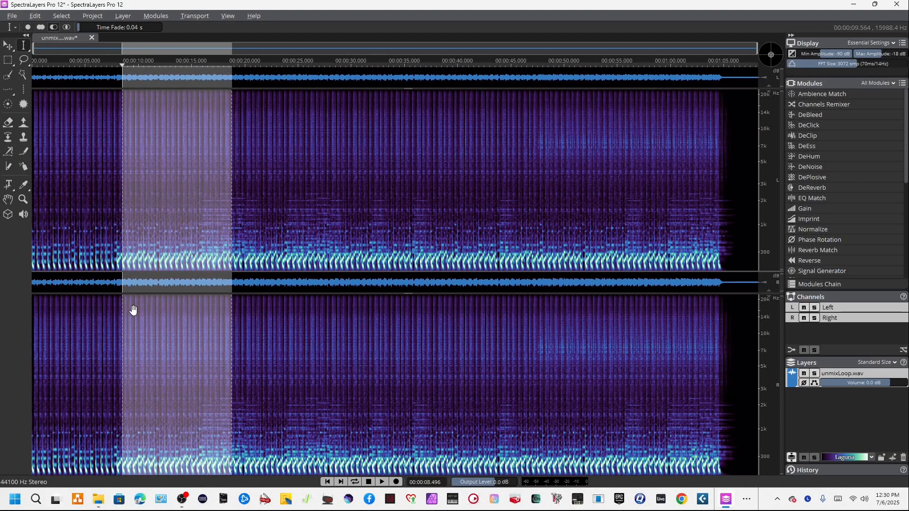
- Clear the current selection, select from about 7.5 to 22.5 seconds and play the song
{"action": "key", "text": "super"}
{"action": "left_click", "coordinate": [359, 328]}
{"action": "left_click", "coordinate": [302, 321]}
{"action": "left_click", "coordinate": [205, 307]}
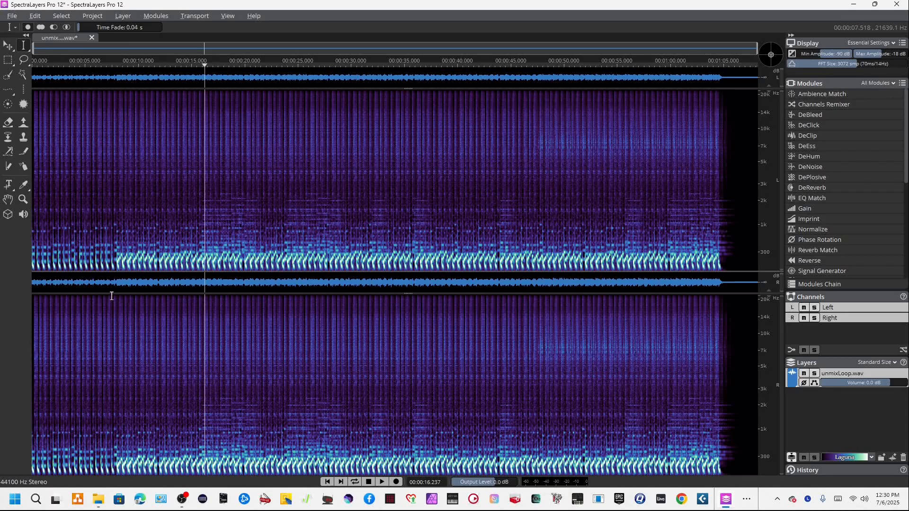
{"action": "left_click_drag", "start_coordinate": [112, 296], "coordinate": [273, 304]}
{"action": "key", "text": "space"}
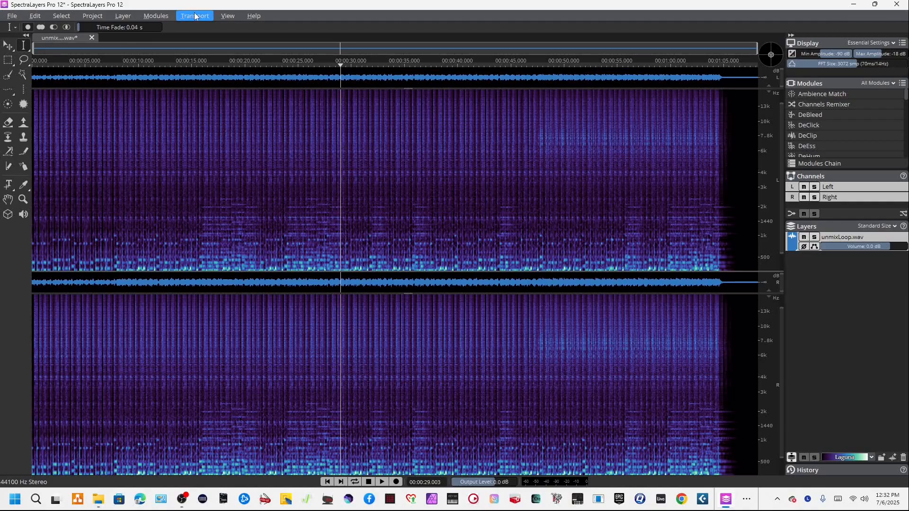
- Unmix the song into Drums, Bass, Piano, Sax & Brass and Other layers, excluding Vocals, with Balanced quality
{"action": "left_click", "coordinate": [161, 17]}
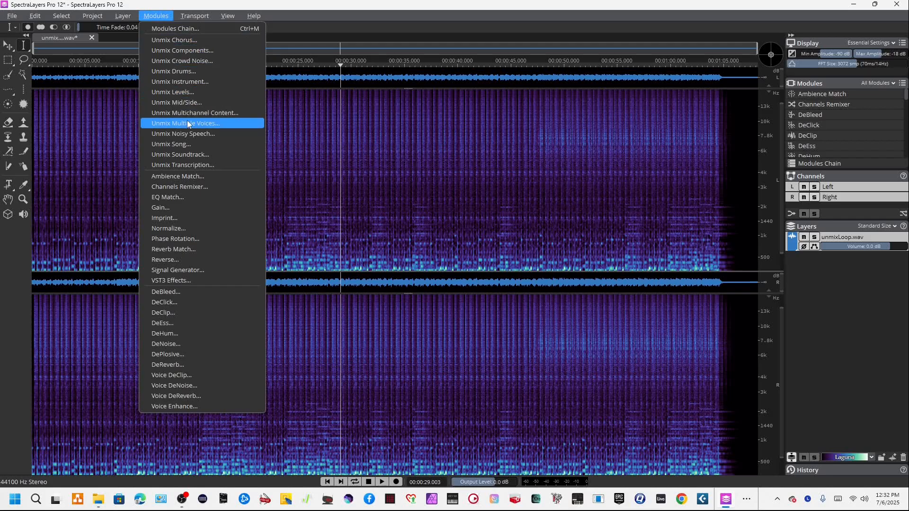
{"action": "left_click", "coordinate": [192, 144]}
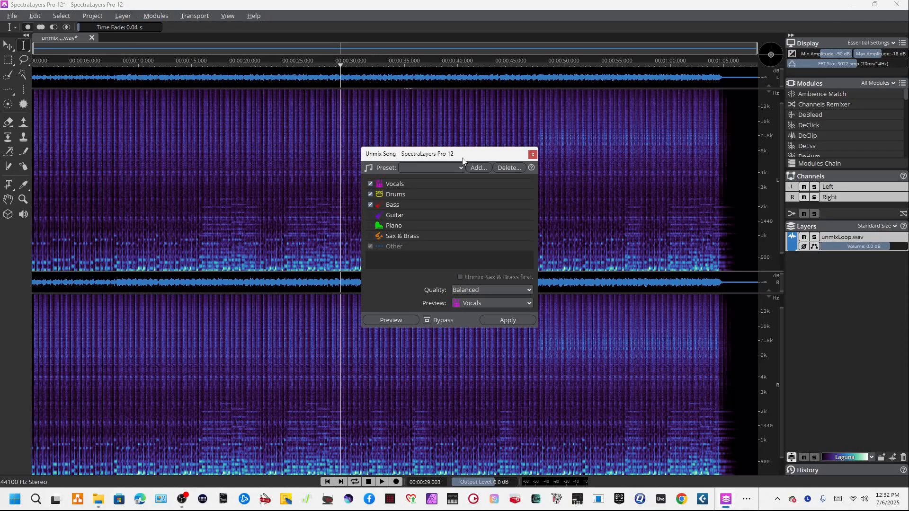
{"action": "left_click", "coordinate": [371, 225]}
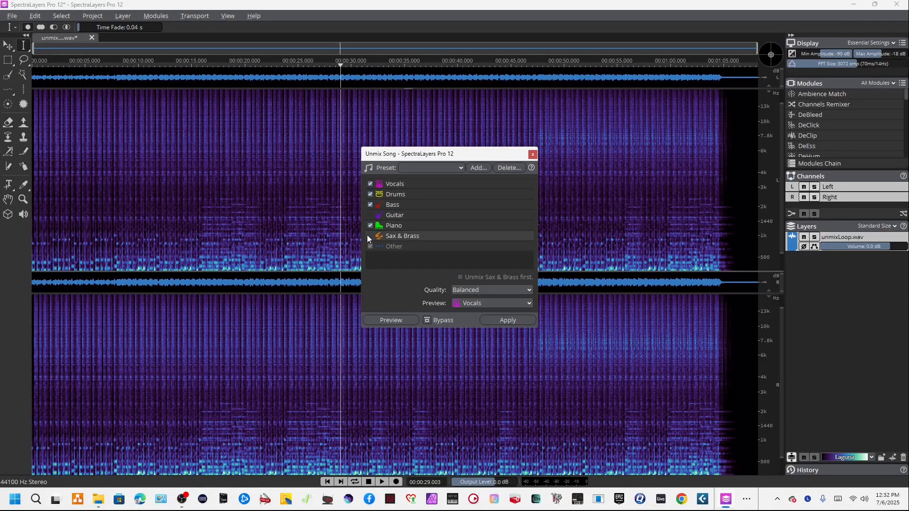
{"action": "left_click", "coordinate": [371, 236]}
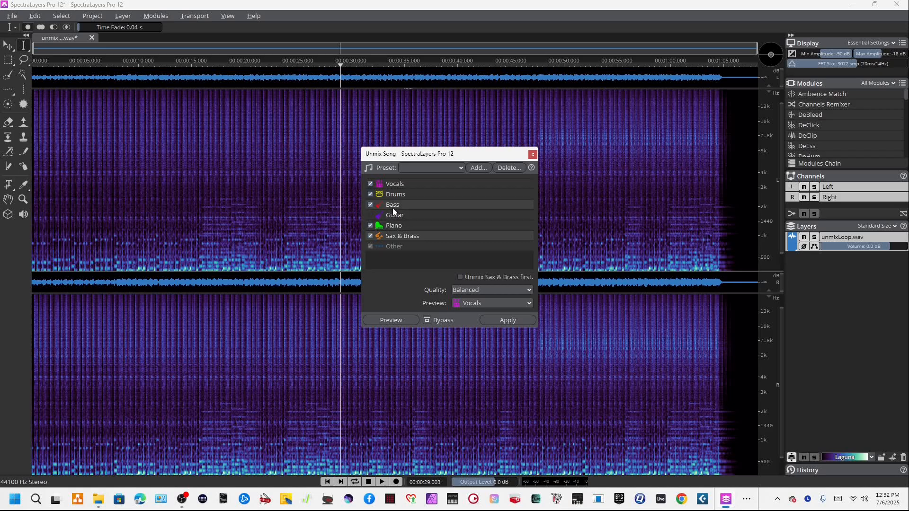
{"action": "left_click", "coordinate": [371, 184]}
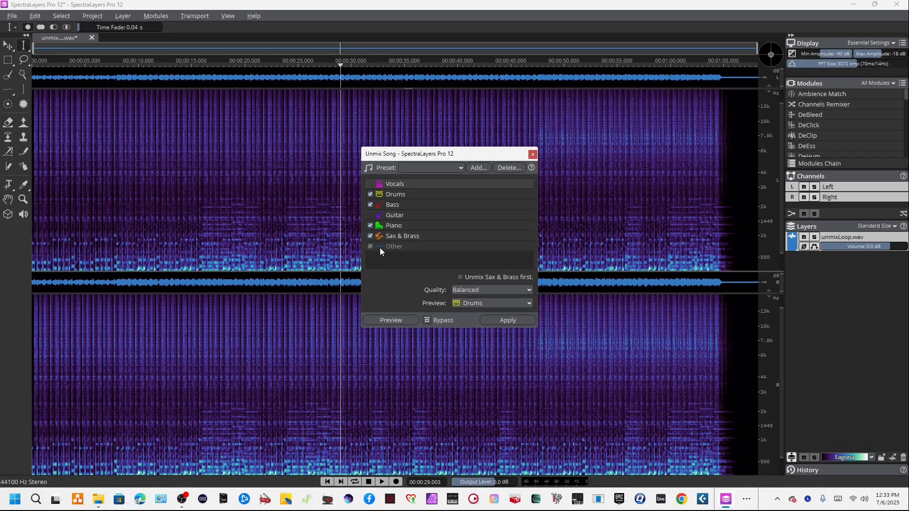
{"action": "left_click", "coordinate": [503, 321]}
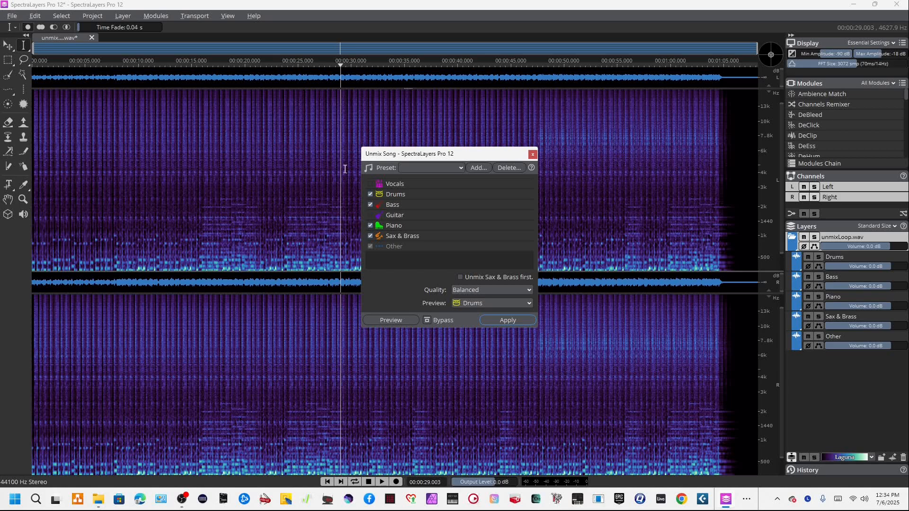
{"action": "left_click", "coordinate": [533, 155]}
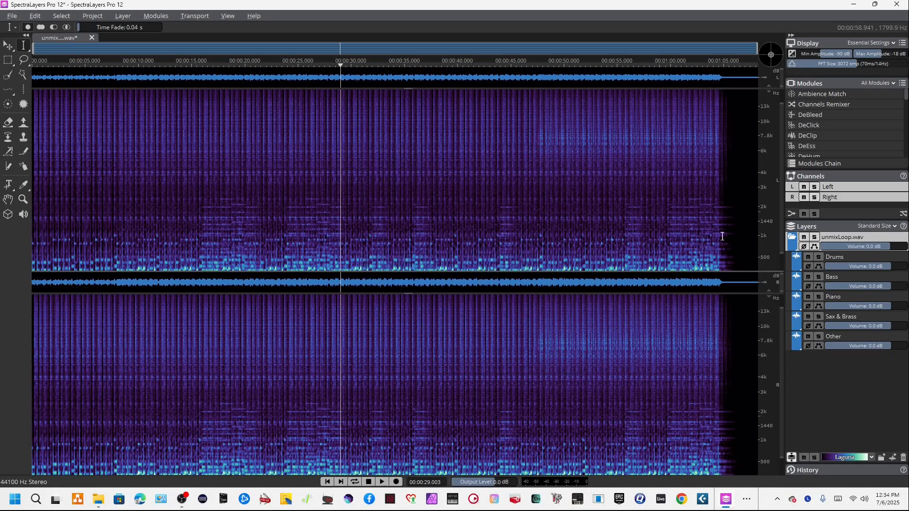
- Play the song with the Bass layer soloed, adding the Piano and Sax & Brass layers to the solo
{"action": "left_click", "coordinate": [818, 277]}
{"action": "key", "text": "space"}
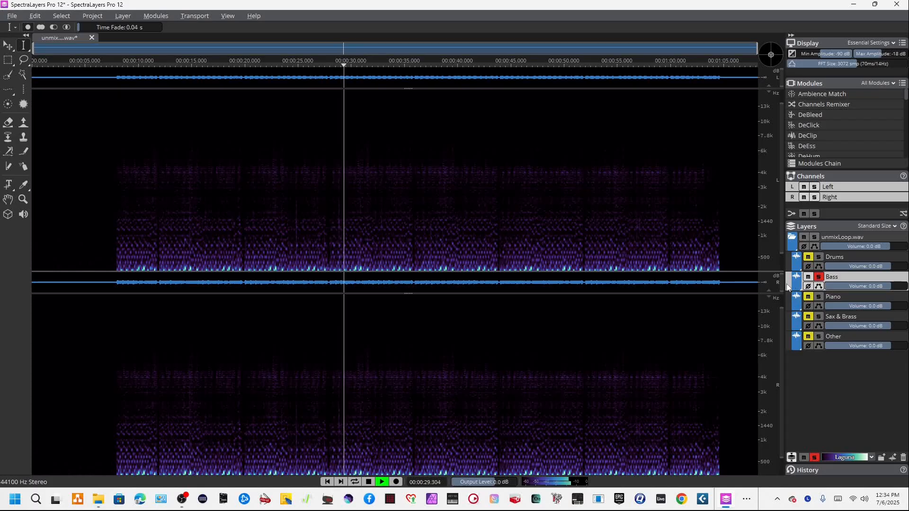
{"action": "left_click", "coordinate": [818, 297]}
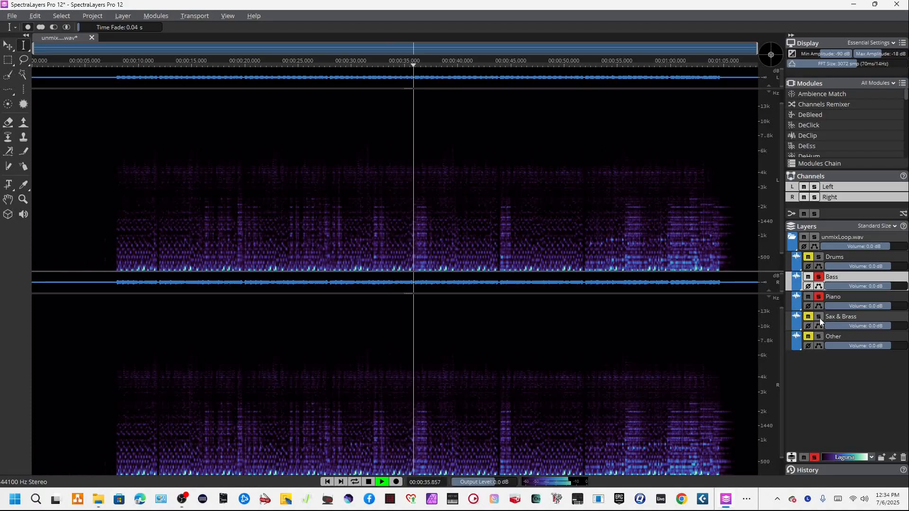
{"action": "left_click", "coordinate": [819, 317]}
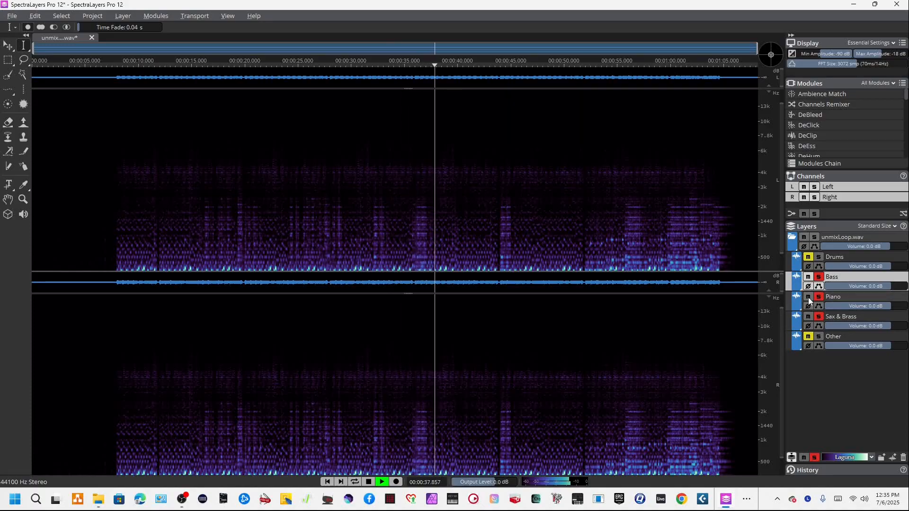
- Mute the Piano layer, listen to Sax & Brass alone and release its solo
{"action": "left_click", "coordinate": [809, 297]}
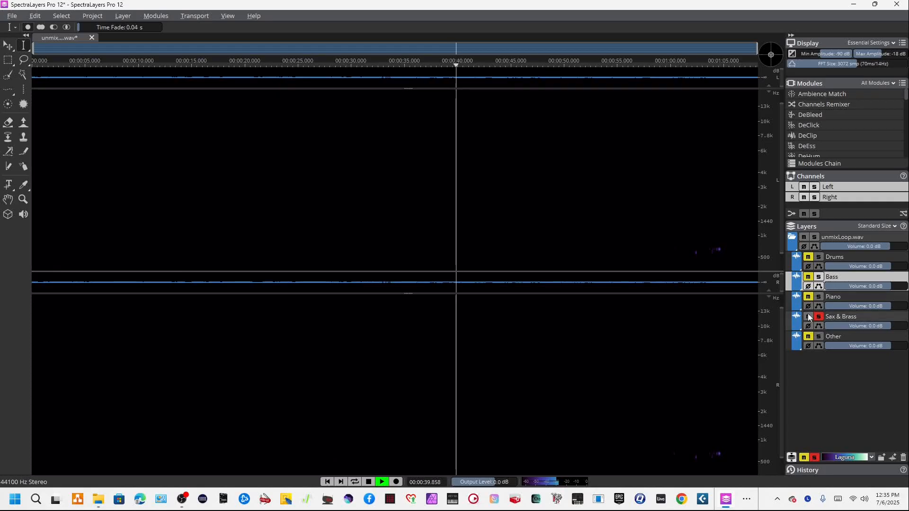
{"action": "left_click", "coordinate": [820, 319]}
{"action": "left_click", "coordinate": [820, 319]}
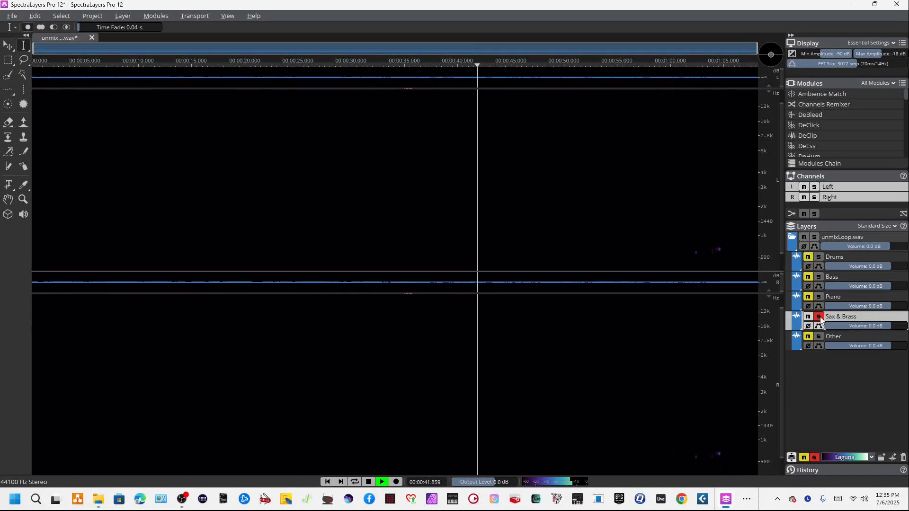
{"action": "left_click", "coordinate": [820, 317]}
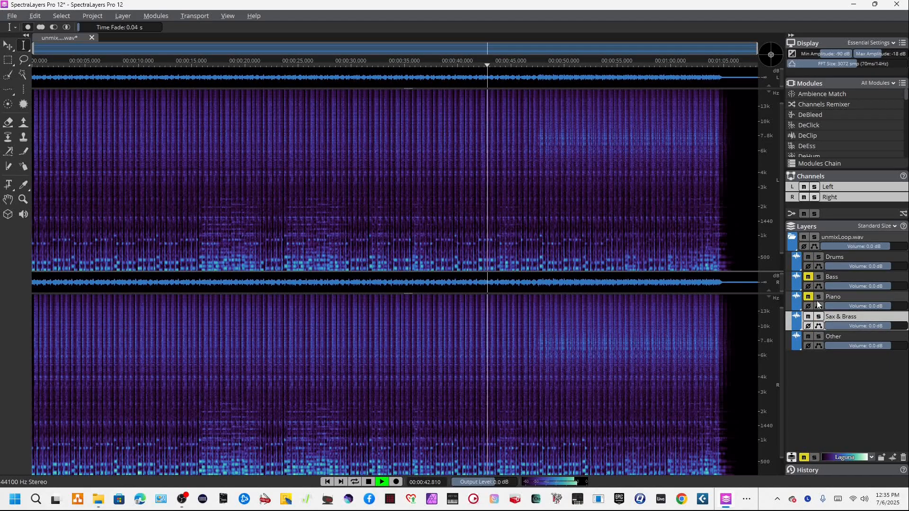
- Listen to the Other layer alone, release its solo, listen to Drums alone and stop playback
{"action": "left_click", "coordinate": [819, 336]}
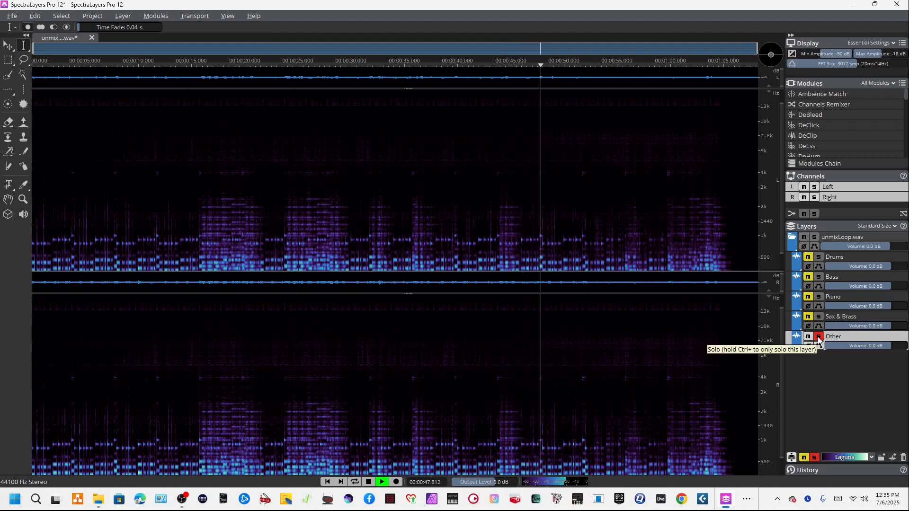
{"action": "left_click", "coordinate": [819, 338]}
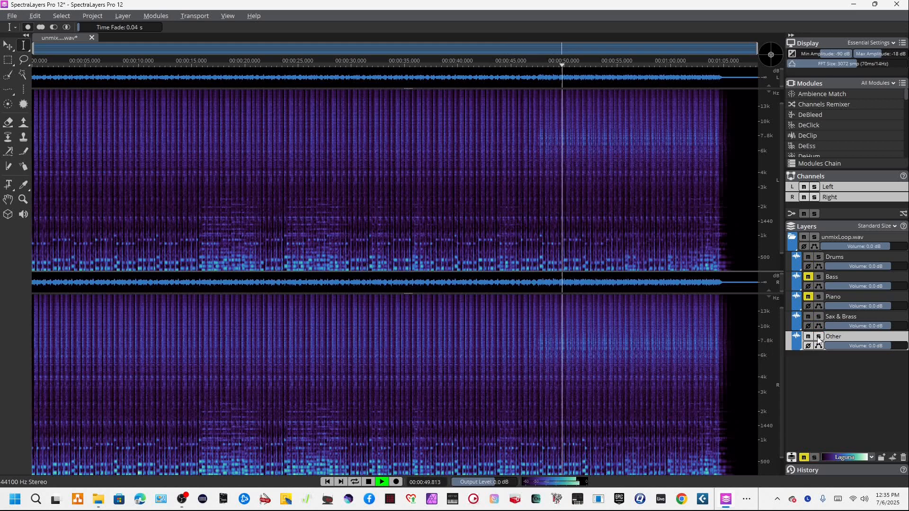
{"action": "left_click", "coordinate": [819, 257]}
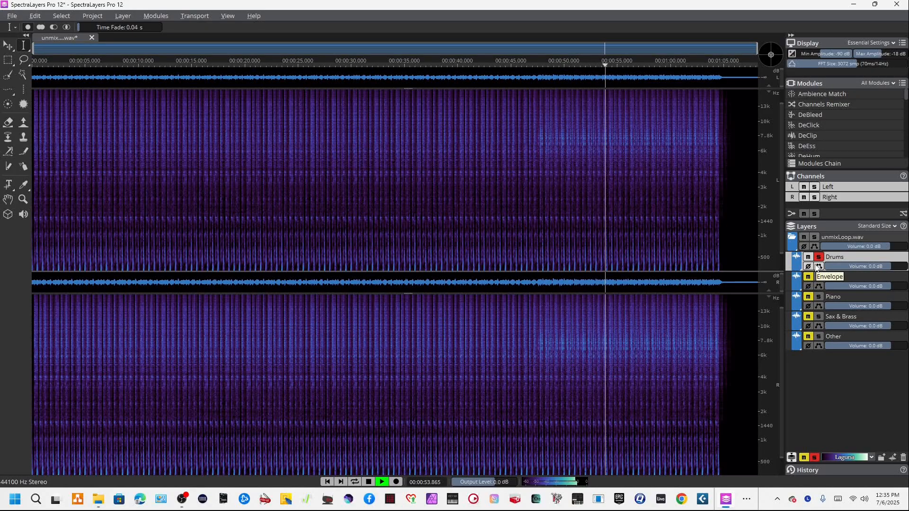
{"action": "key", "text": "space"}
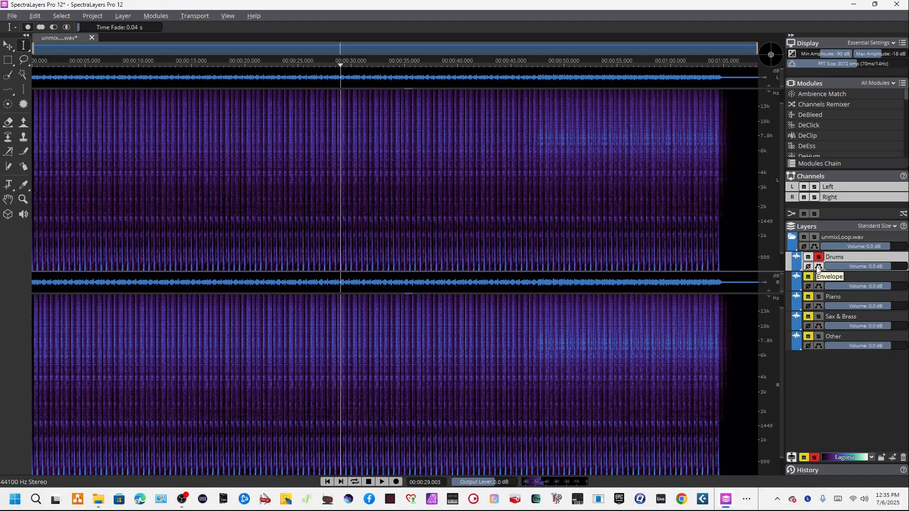
- Unmix the Drums layer into Kick, Snare, Toms, Hi-Hat, Ride and Crash layers
{"action": "left_click", "coordinate": [826, 389]}
{"action": "left_click", "coordinate": [842, 260]}
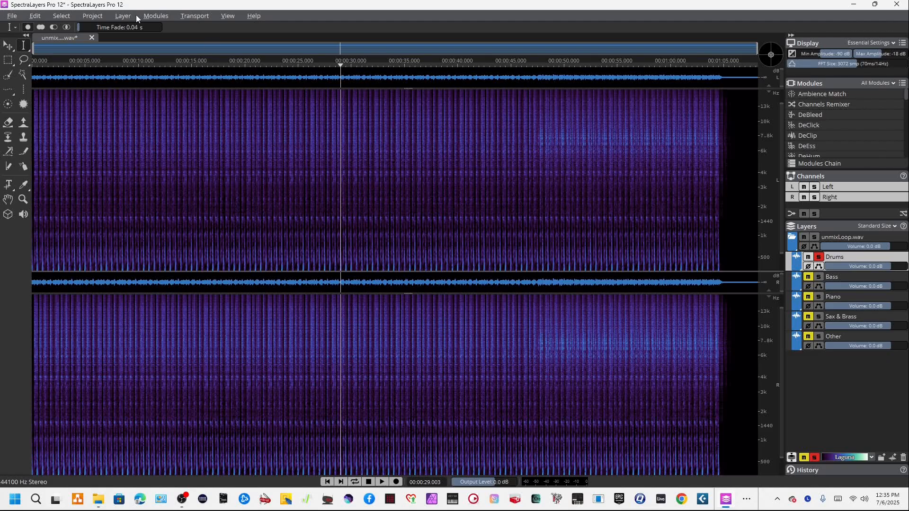
{"action": "left_click", "coordinate": [161, 18]}
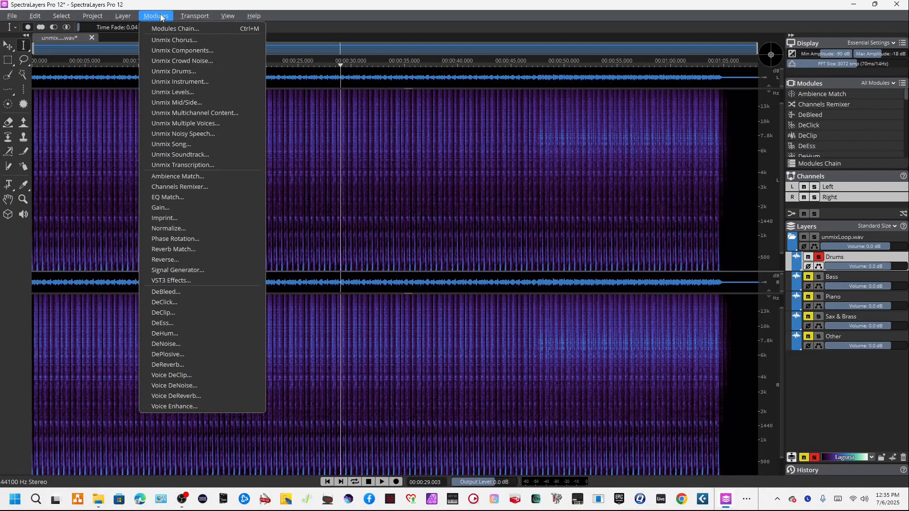
{"action": "left_click", "coordinate": [190, 73]}
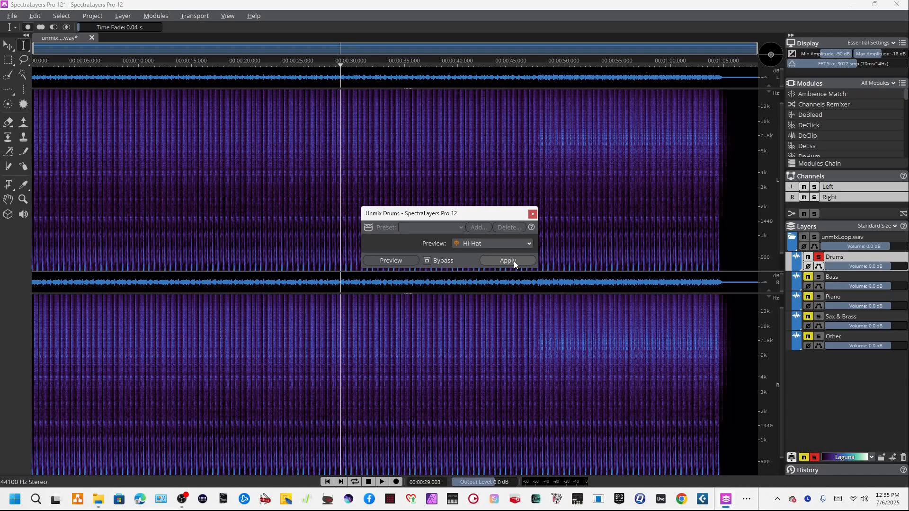
{"action": "left_click", "coordinate": [514, 261]}
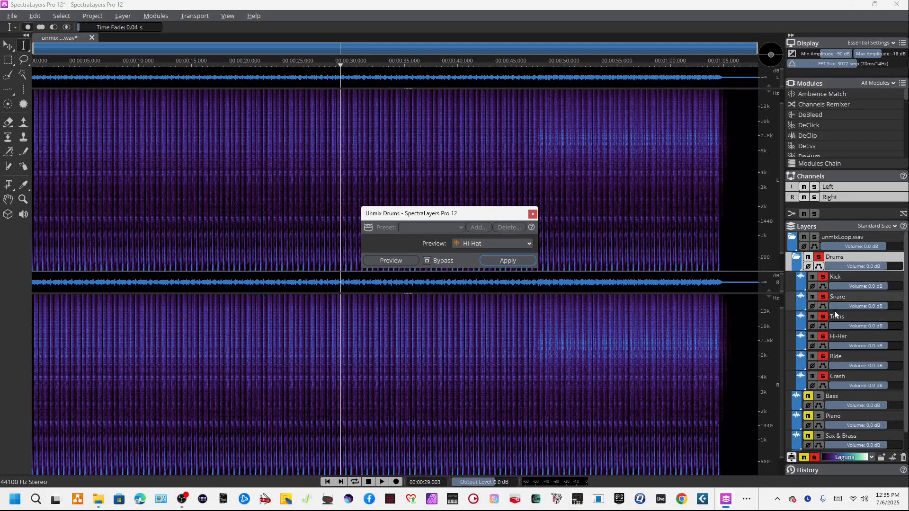
- Play the separated drums while toggling the solo state of the Kick layer
{"action": "scroll", "coordinate": [840, 312], "scroll_direction": "down", "scroll_amount": 1}
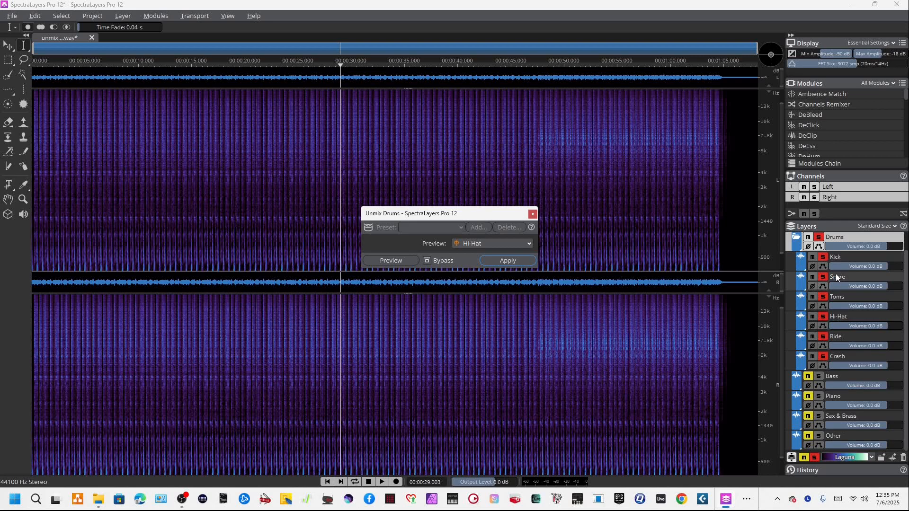
{"action": "key", "text": "space"}
{"action": "left_click", "coordinate": [824, 257]}
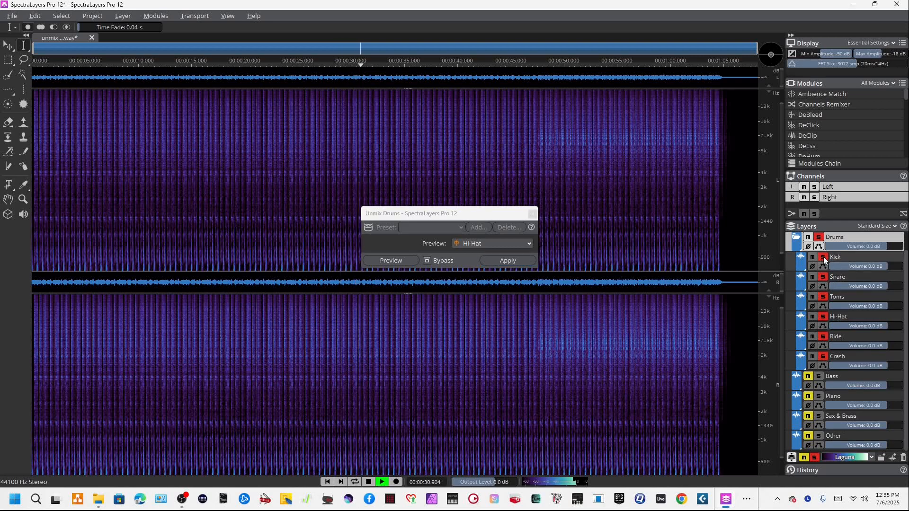
{"action": "left_click", "coordinate": [825, 257]}
{"action": "left_click", "coordinate": [825, 257]}
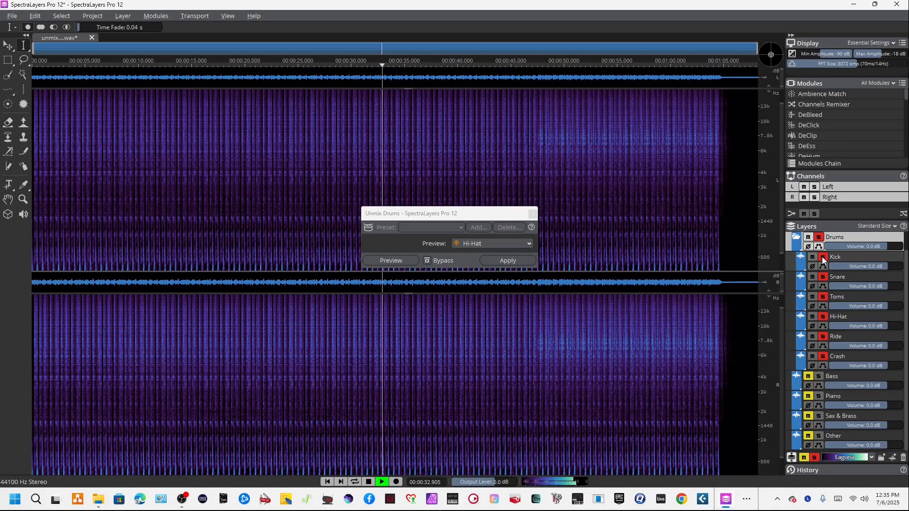
- Mute the Kick and Toms layers during playback, and briefly mute and unmute Hi-Hat
{"action": "left_click", "coordinate": [813, 257]}
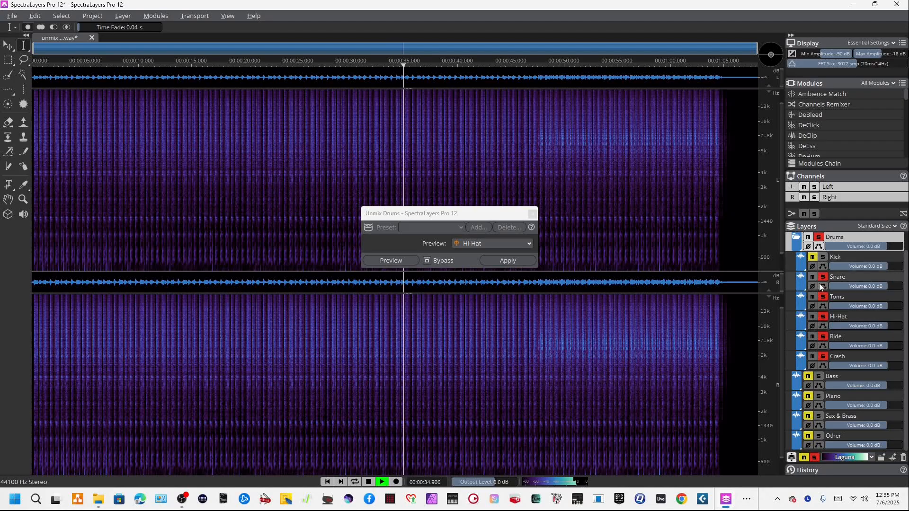
{"action": "left_click", "coordinate": [814, 299]}
{"action": "left_click", "coordinate": [814, 316]}
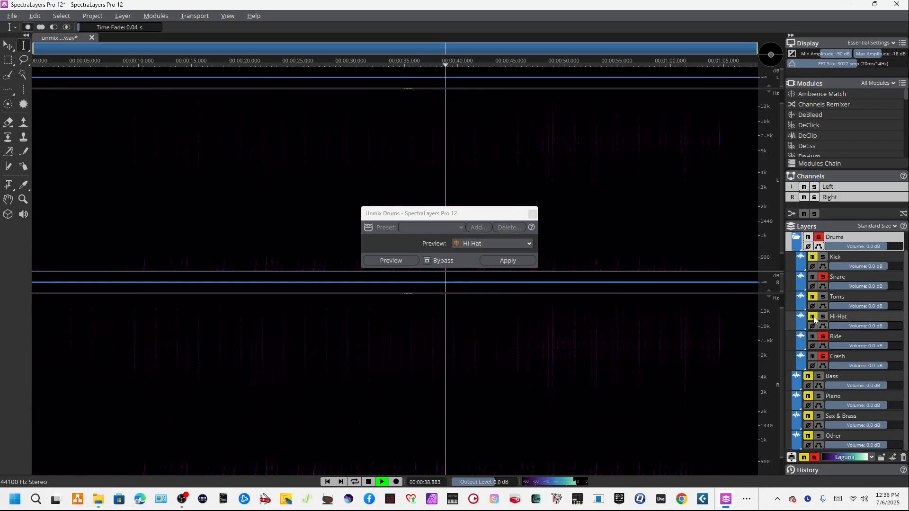
{"action": "left_click", "coordinate": [814, 319]}
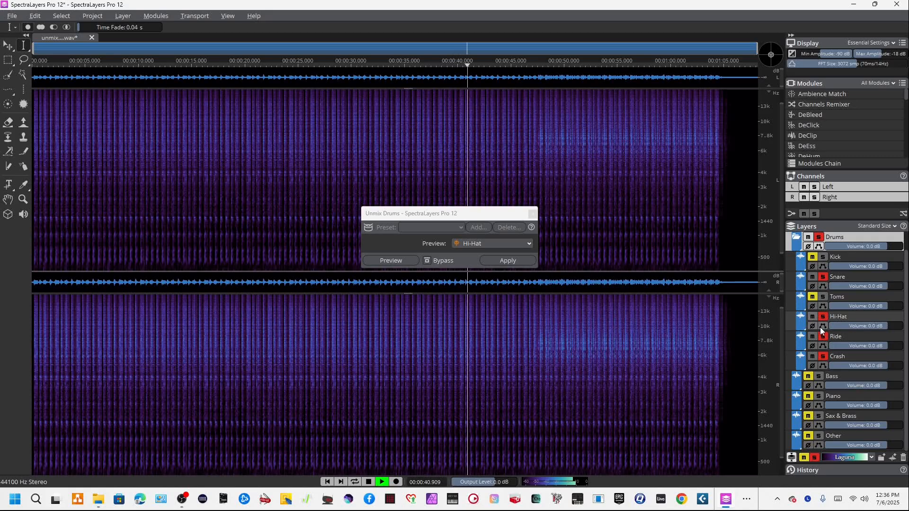
- Listen to the Ride, Crash and Toms layers one at a time by soloing each alone
{"action": "left_click", "coordinate": [824, 337]}
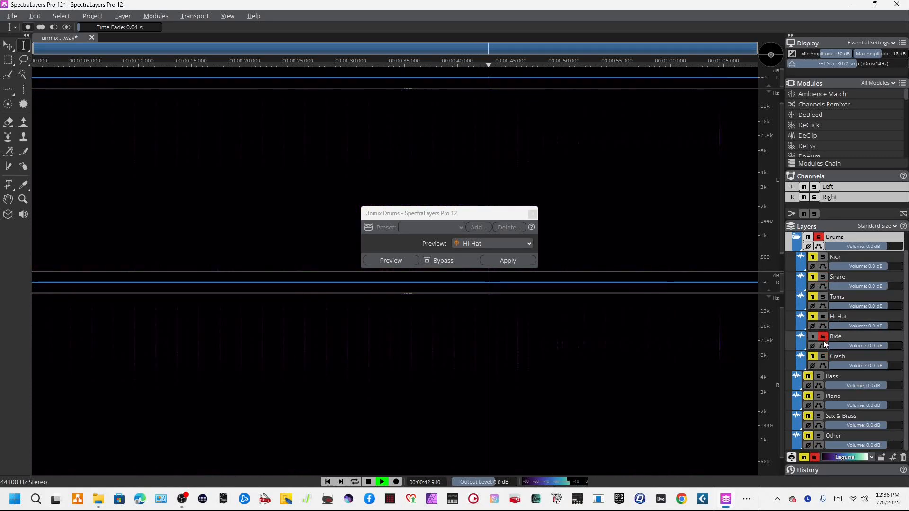
{"action": "left_click", "coordinate": [823, 337]}
{"action": "left_click", "coordinate": [825, 356]}
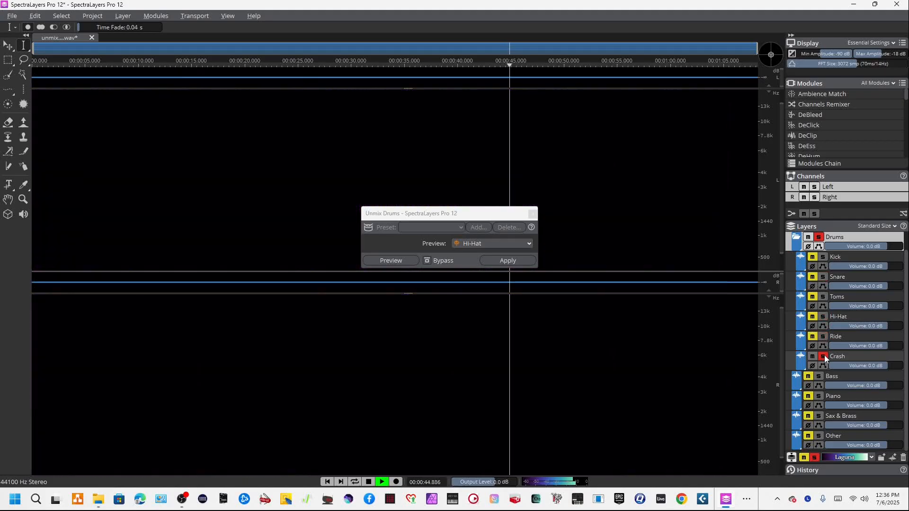
{"action": "left_click", "coordinate": [825, 356]}
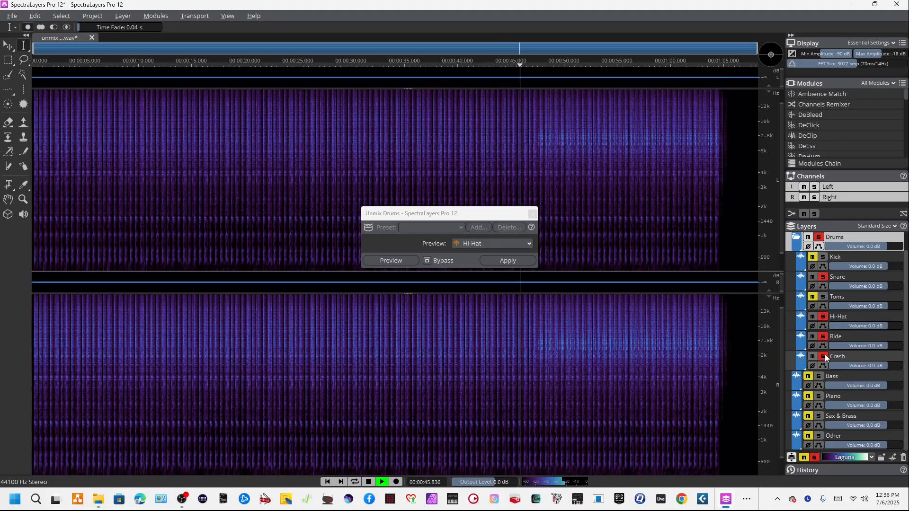
{"action": "left_click", "coordinate": [822, 297]}
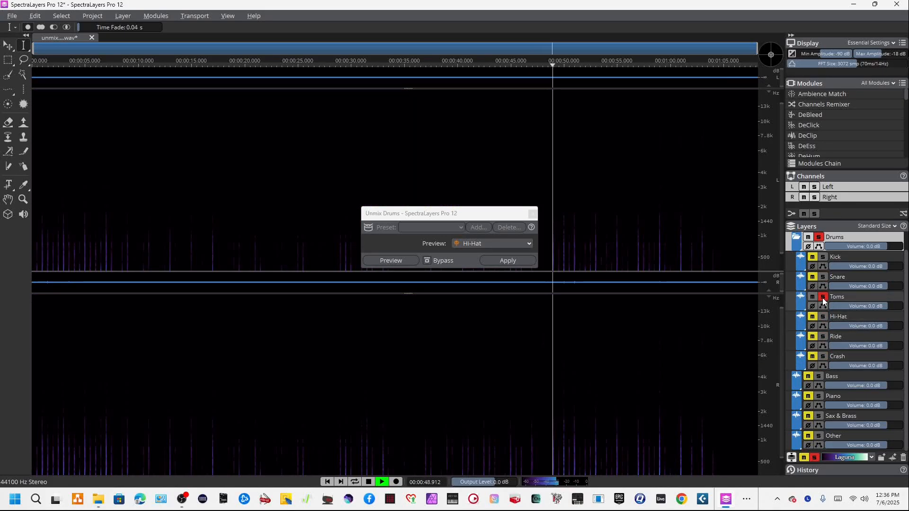
- Clear the solo on the Toms layer and the Drums group, and lower the Hi-Hat volume to -14.0 dB
{"action": "left_click", "coordinate": [823, 298]}
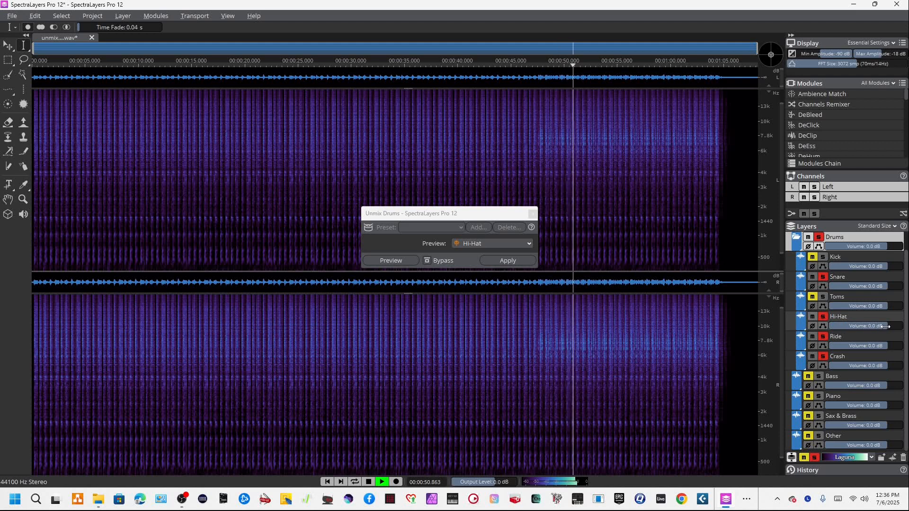
{"action": "left_click_drag", "start_coordinate": [886, 327], "coordinate": [861, 327]}
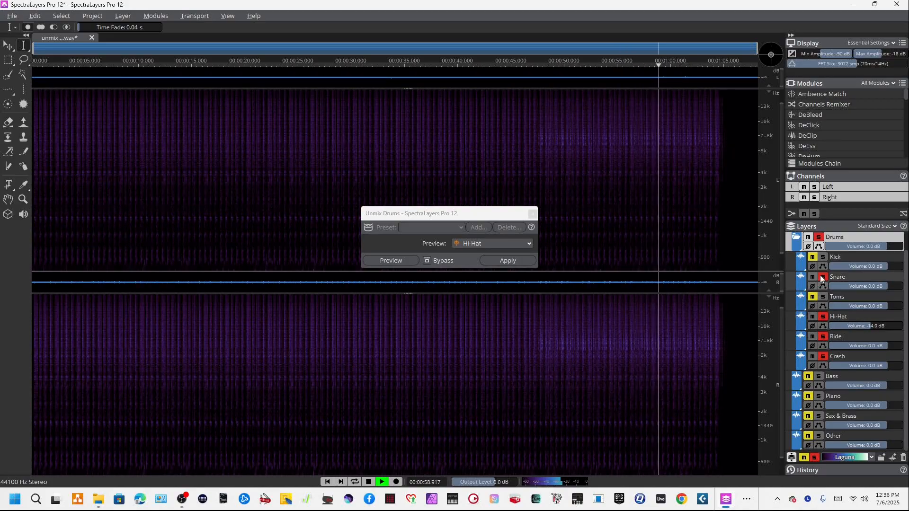
{"action": "left_click", "coordinate": [819, 238]}
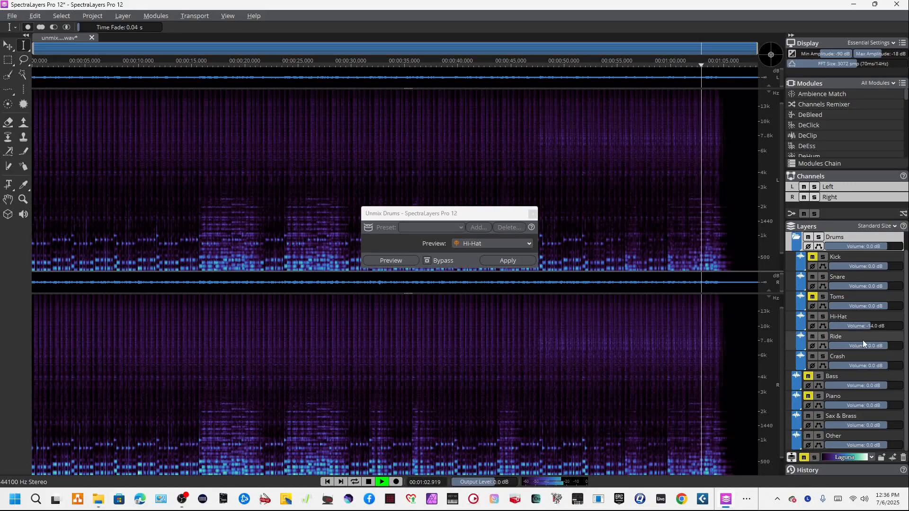
- Try the Hi-Hat volume at -6.0 dB, restart playback, and set it to -9.0 dB while listening
{"action": "left_click_drag", "start_coordinate": [874, 324], "coordinate": [898, 330]}
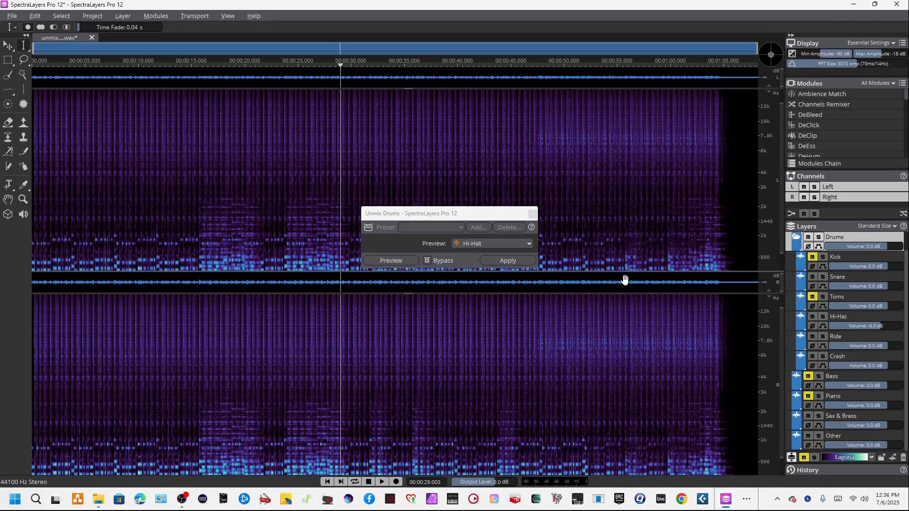
{"action": "key", "text": "space"}
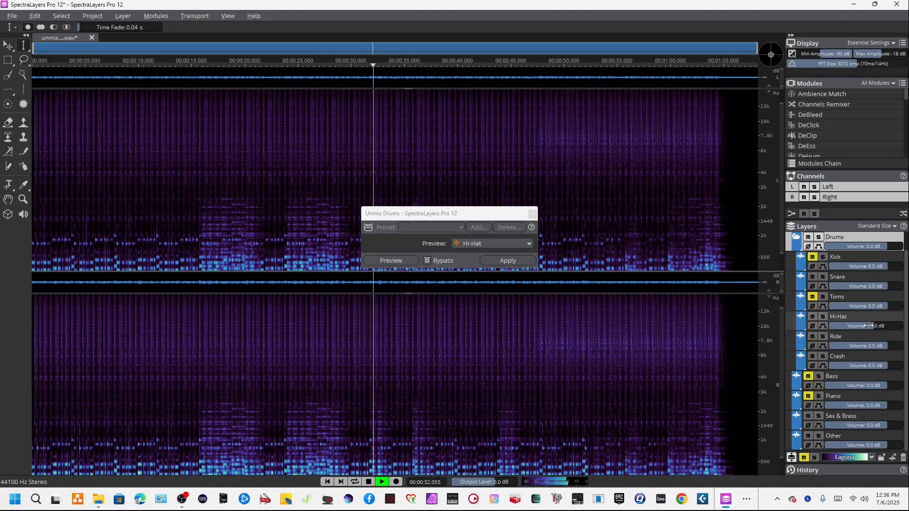
{"action": "left_click_drag", "start_coordinate": [871, 325], "coordinate": [876, 326]}
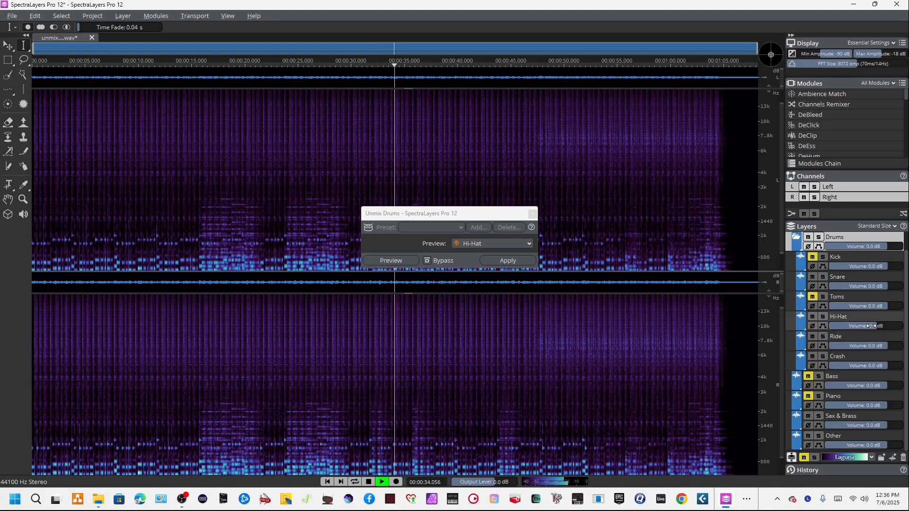
- Unmute the Kick, Toms, Bass and Piano layers during playback
{"action": "left_click", "coordinate": [812, 257]}
{"action": "left_click", "coordinate": [813, 297]}
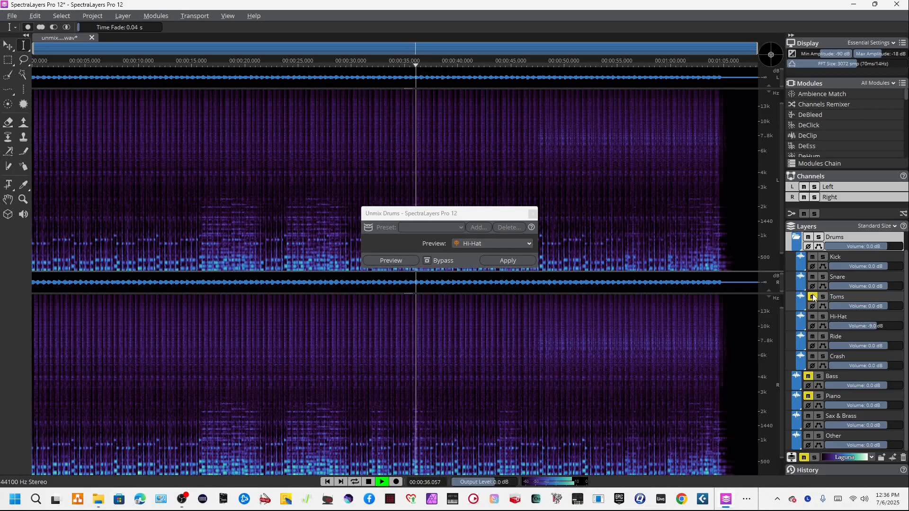
{"action": "left_click", "coordinate": [808, 376]}
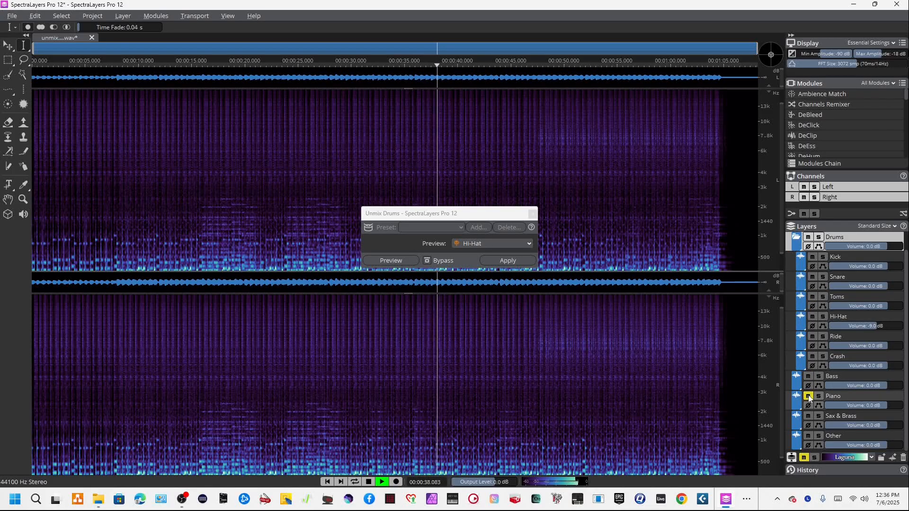
{"action": "left_click", "coordinate": [809, 397]}
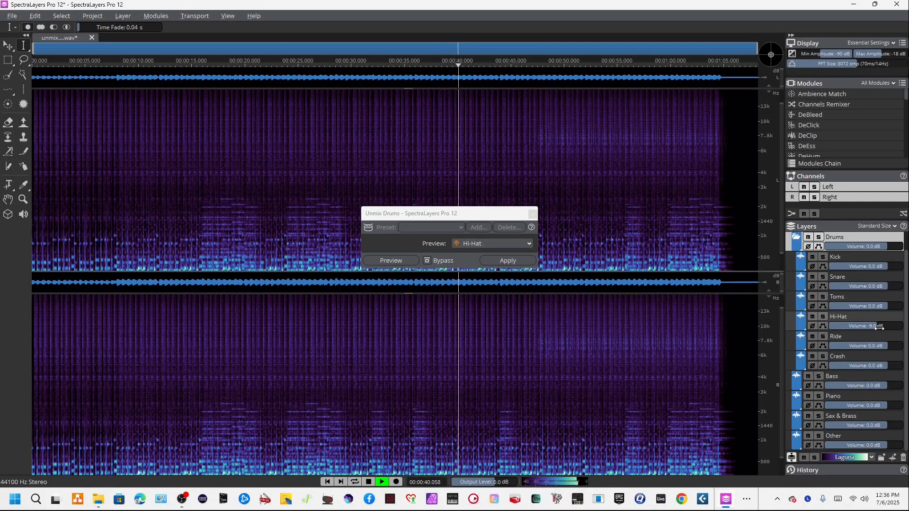
- Set the Hi-Hat and Bass layer volumes to -7.0 dB during playback, and close the Unmix Drums dialog
{"action": "left_click_drag", "start_coordinate": [879, 327], "coordinate": [884, 328]}
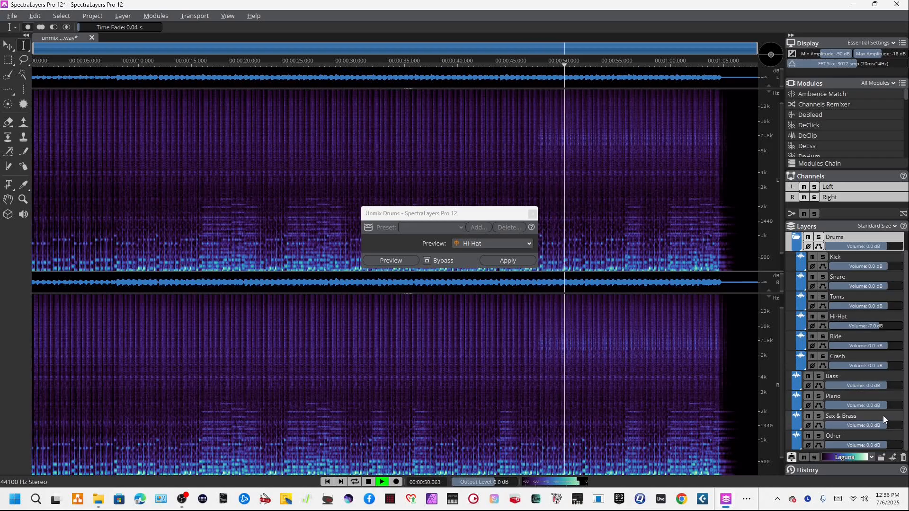
{"action": "left_click_drag", "start_coordinate": [882, 385], "coordinate": [865, 385]}
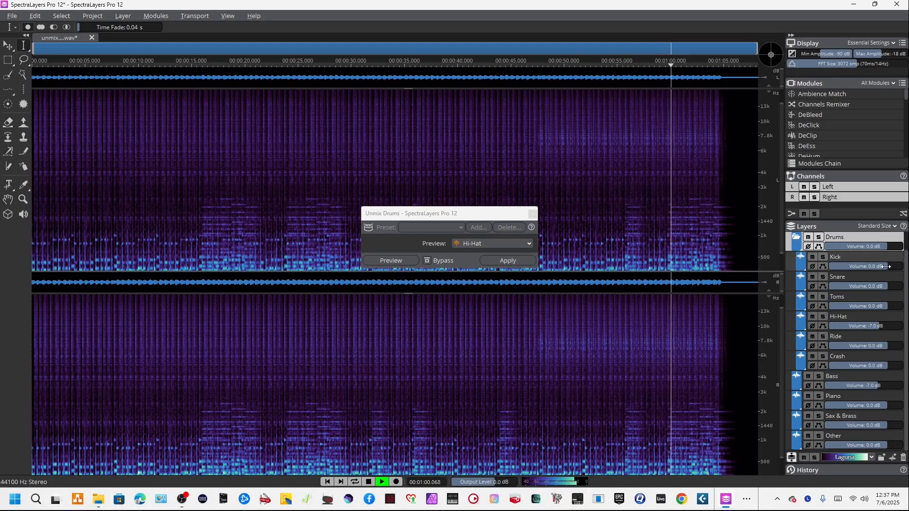
{"action": "key", "text": "space"}
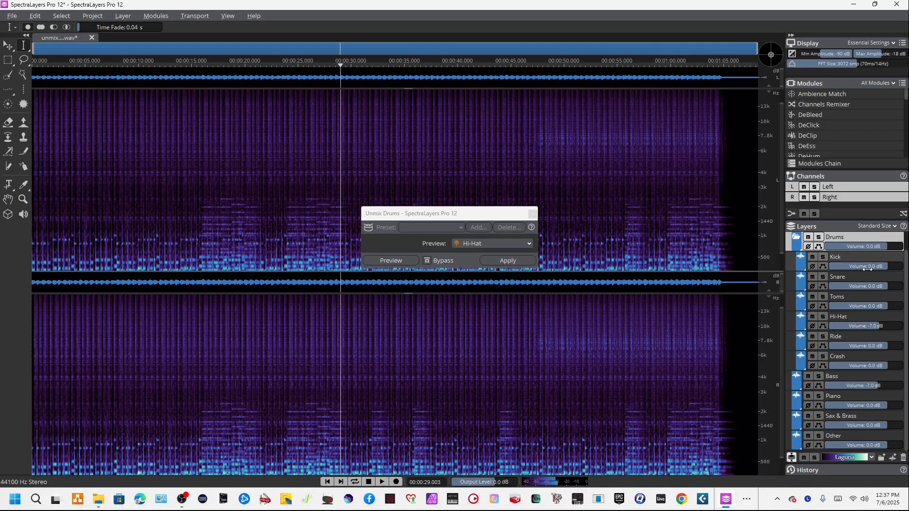
{"action": "double_click", "coordinate": [863, 268]}
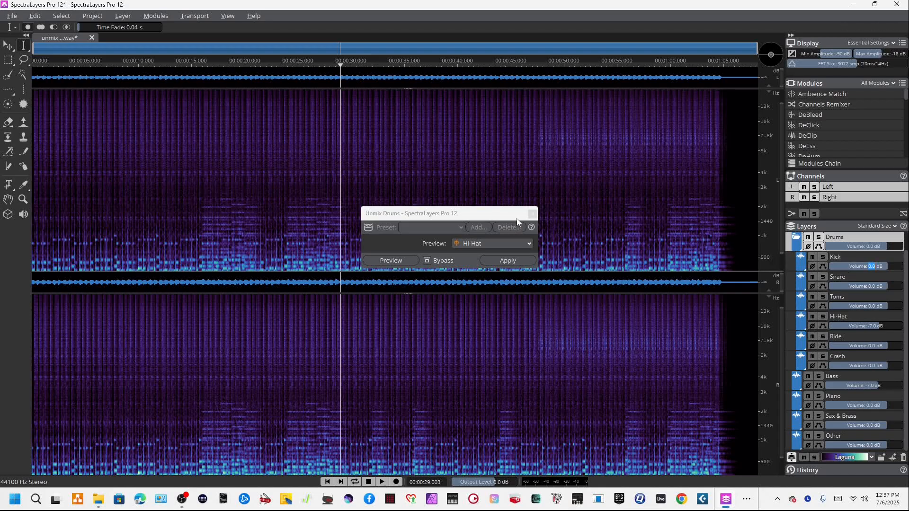
{"action": "left_click", "coordinate": [532, 213]}
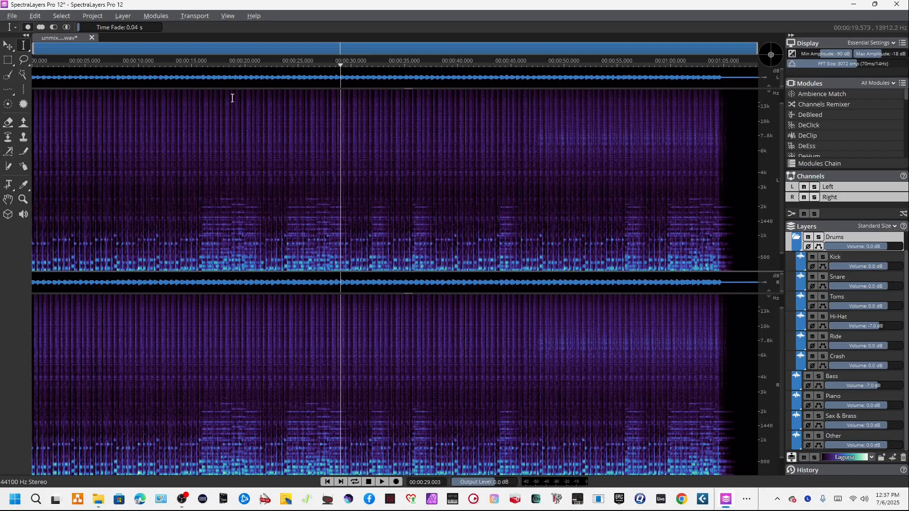
- Save the project under the new name unmixdemotrack as a SpectraLayers Pro Project in the 06 folder
{"action": "left_click", "coordinate": [12, 16]}
{"action": "mouse_move", "coordinate": [35, 16]}
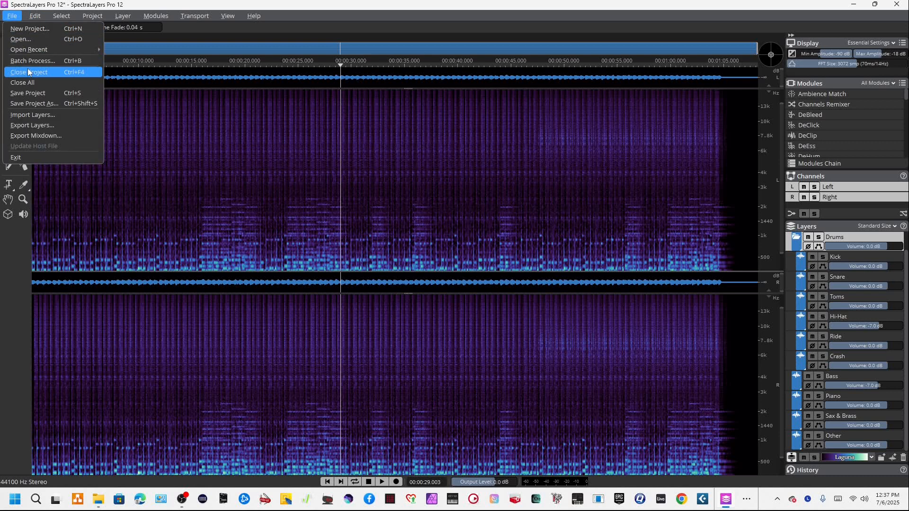
{"action": "left_click", "coordinate": [61, 103]}
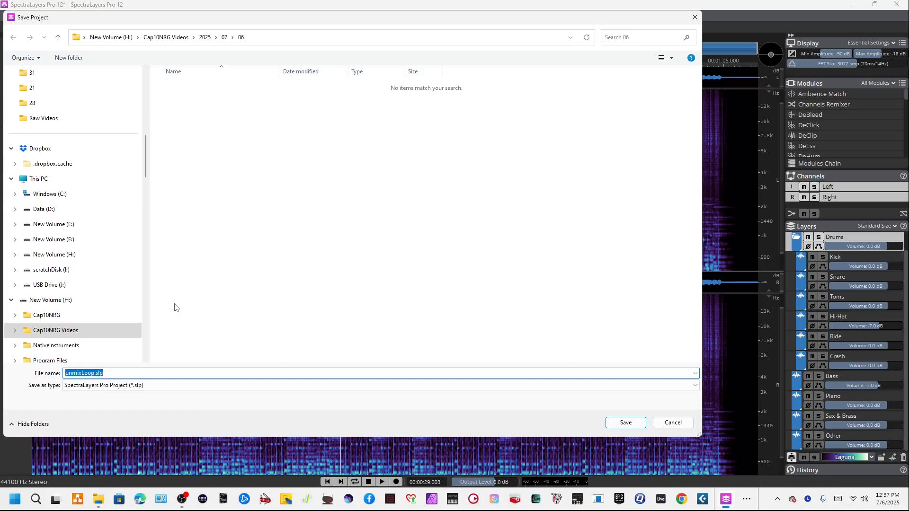
{"action": "type", "text": "unmix"}
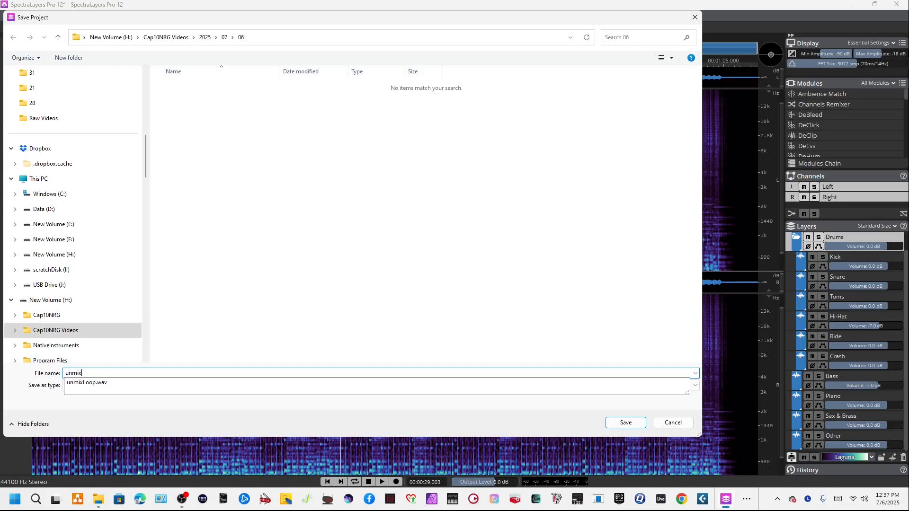
{"action": "type", "text": "demotrack"}
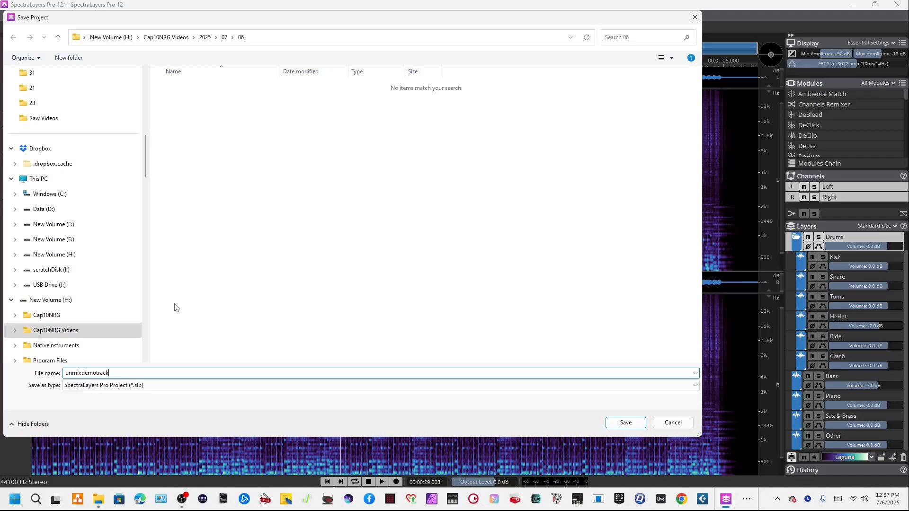
{"action": "key", "text": "Return"}
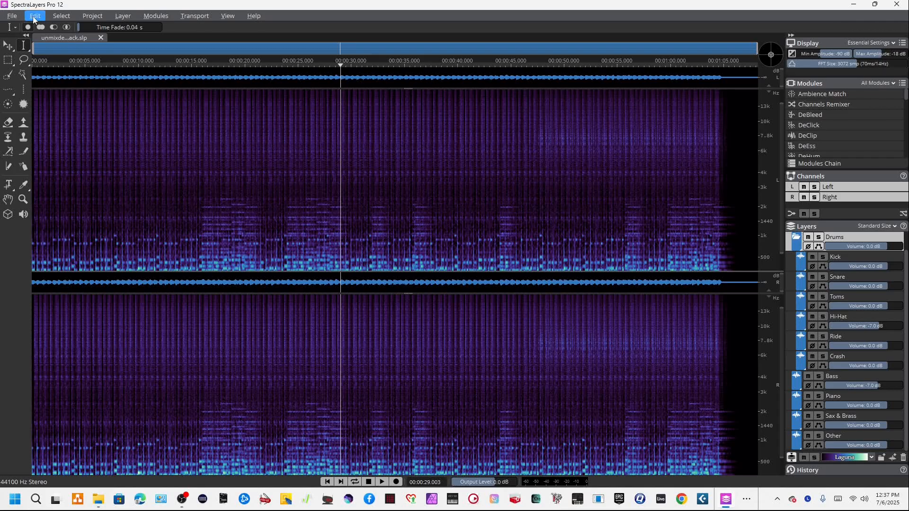
- Export the mixdown as unmixdemotrack.wav in 16bit int format with Triangular dither
{"action": "left_click", "coordinate": [15, 17]}
{"action": "mouse_move", "coordinate": [35, 17]}
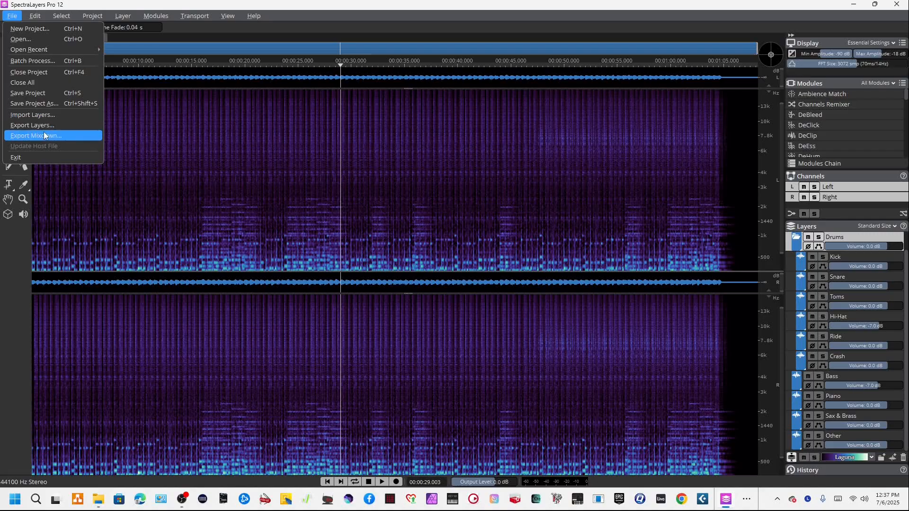
{"action": "left_click", "coordinate": [51, 136]}
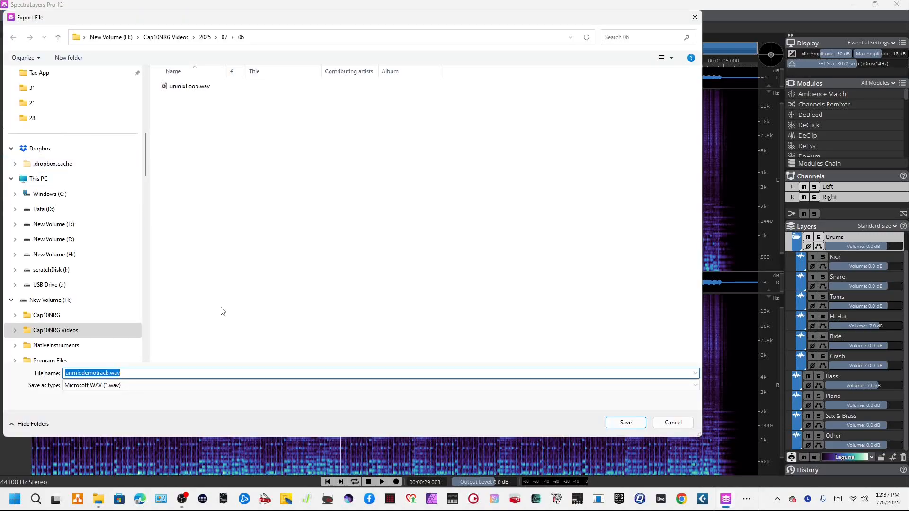
{"action": "left_click", "coordinate": [630, 423]}
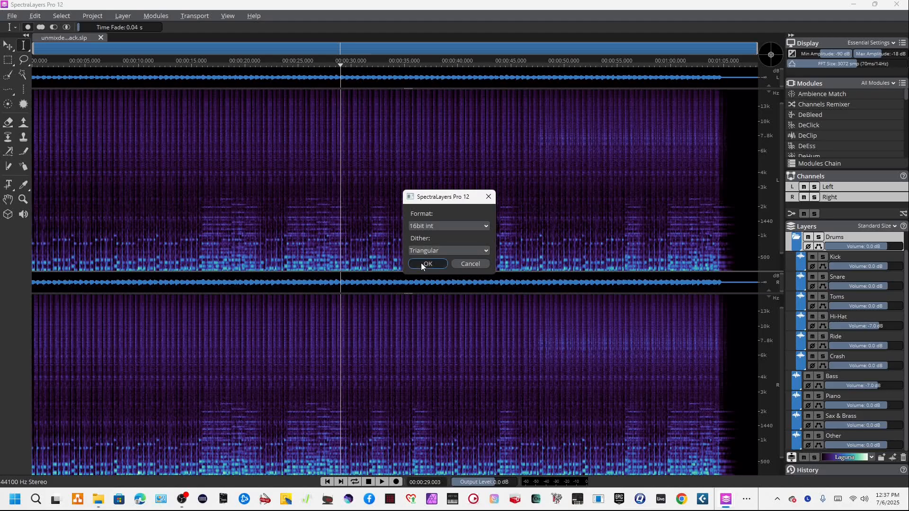
{"action": "left_click", "coordinate": [422, 264]}
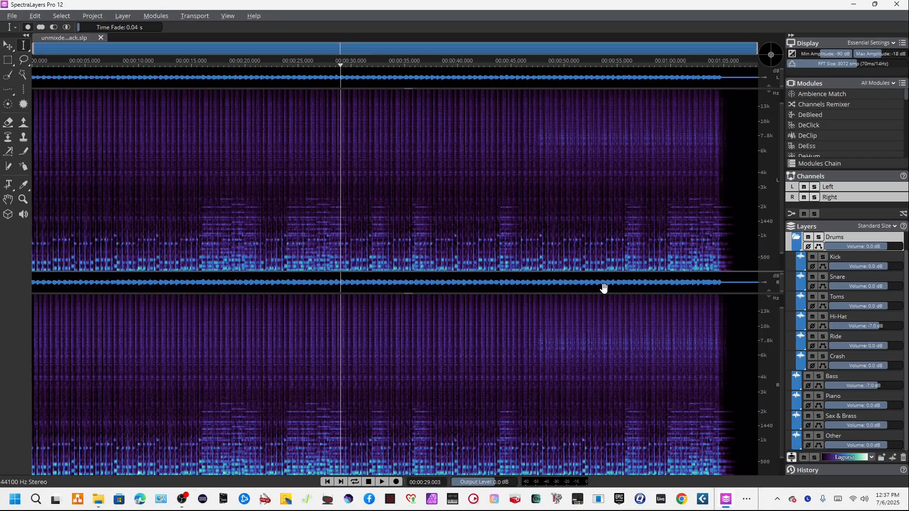